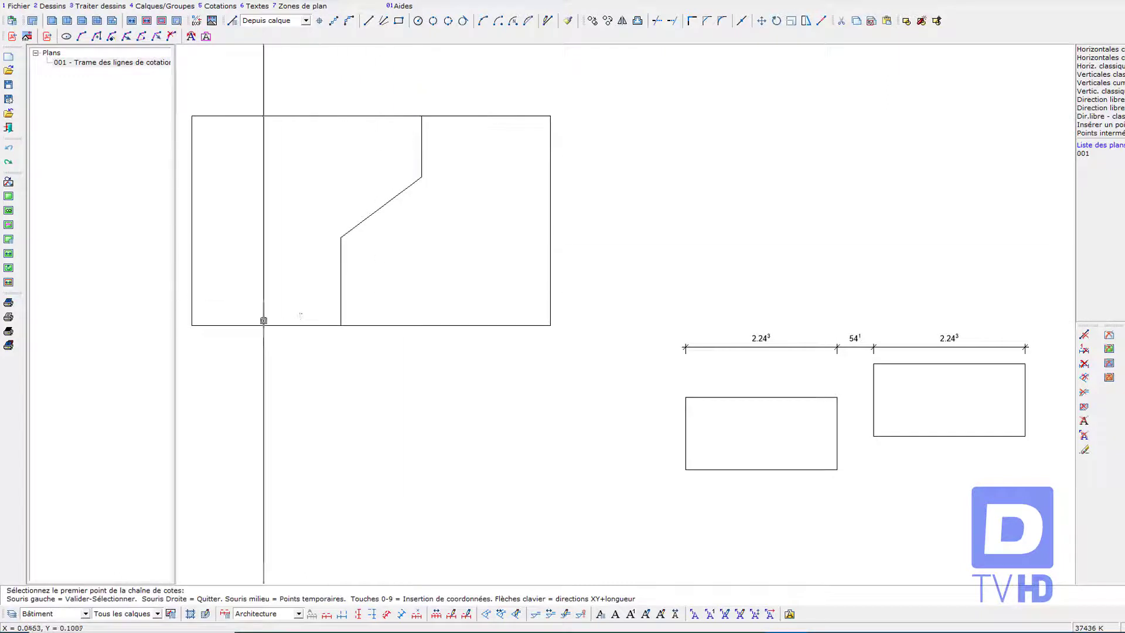
Step: Dimension the outline's lower edge with a horizontal chain through its left corner, the inner line's foot and its right corner, placed well below the outline
left_click(192, 325)
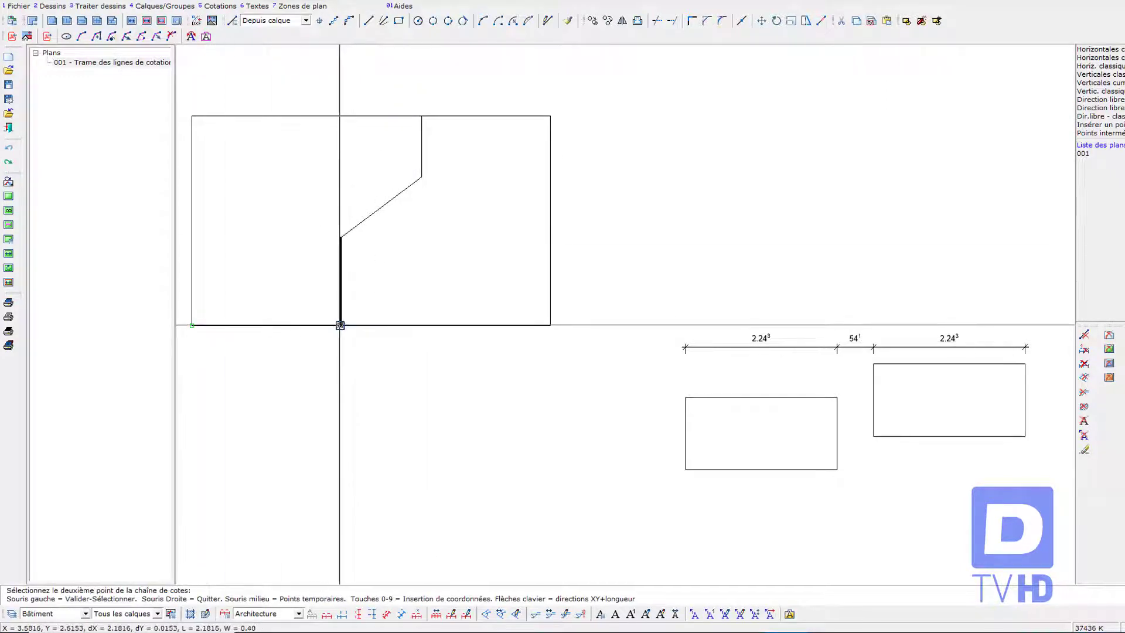
left_click(340, 326)
left_click(549, 326)
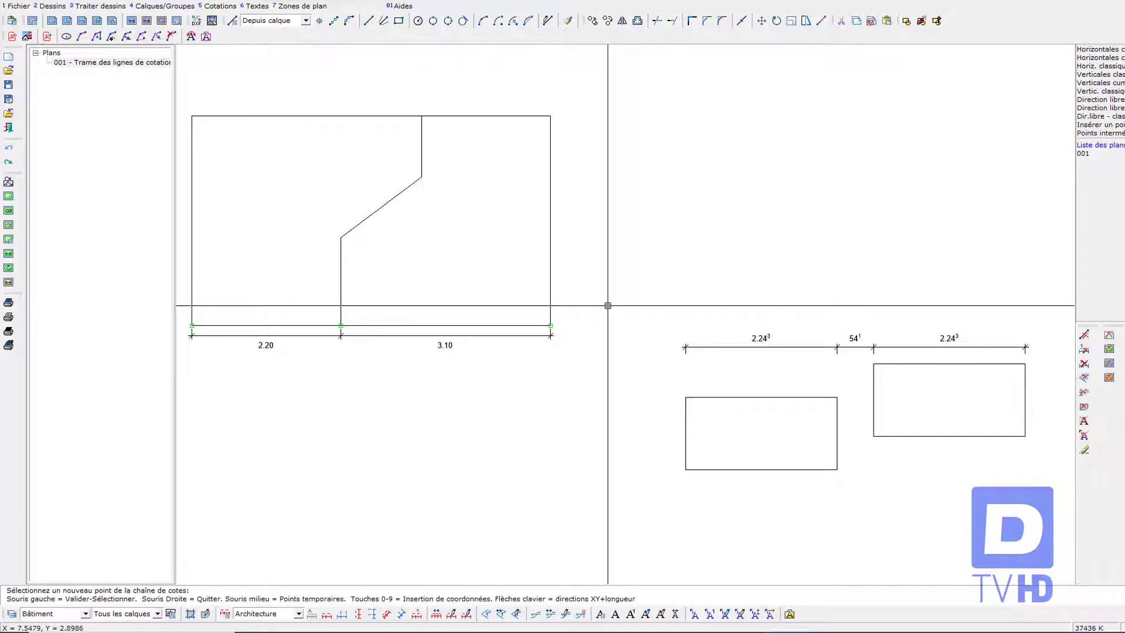
right_click(622, 302)
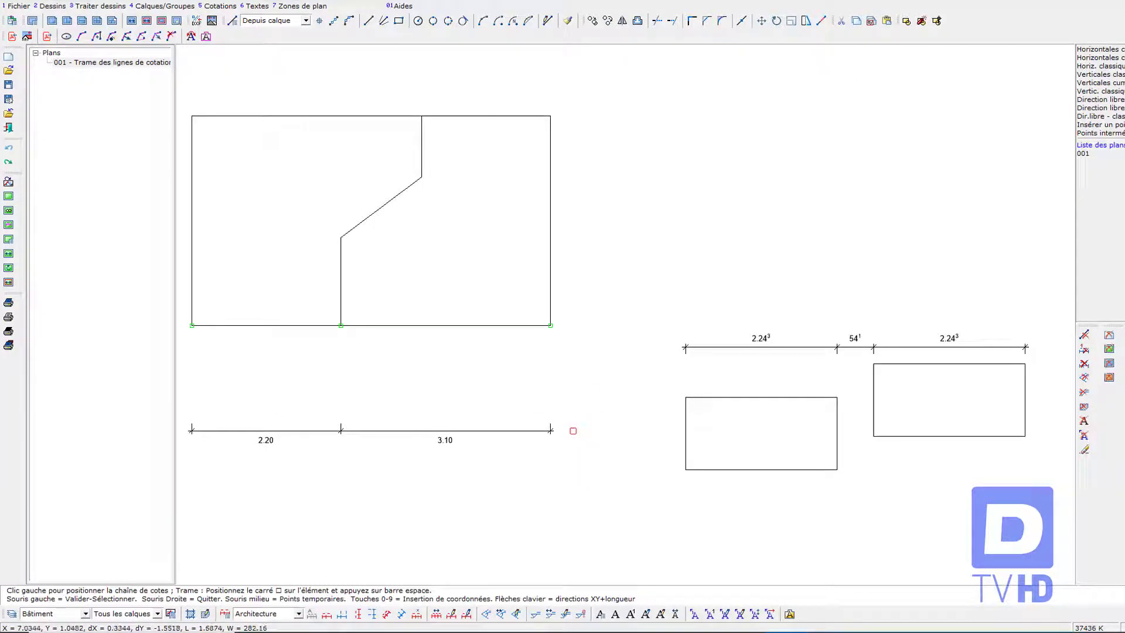
left_click(573, 430)
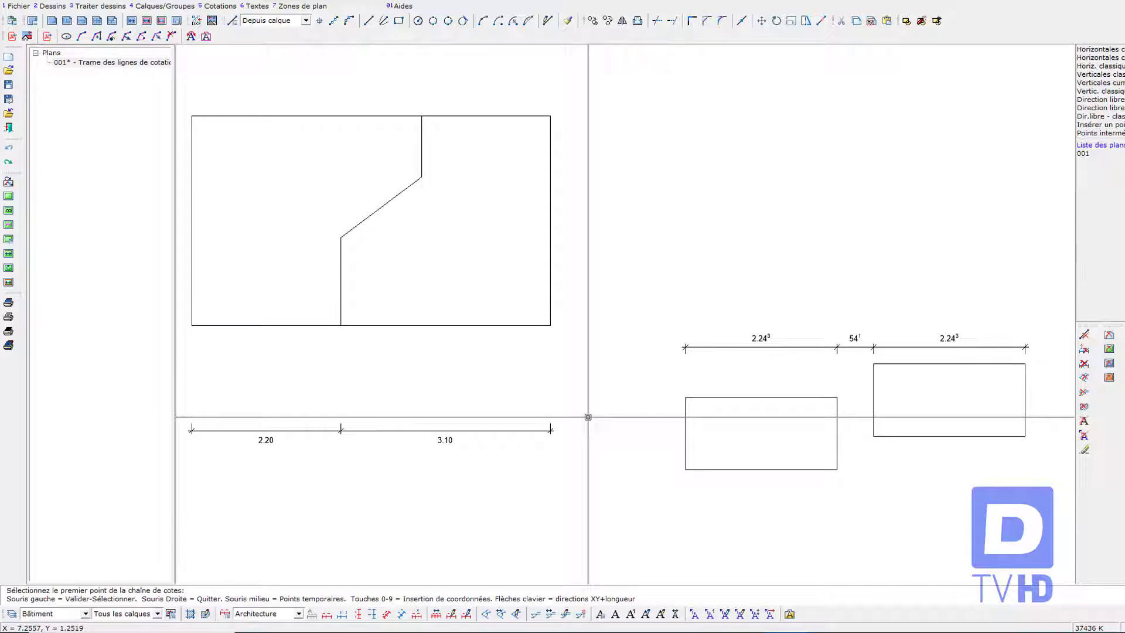
right_click(590, 391)
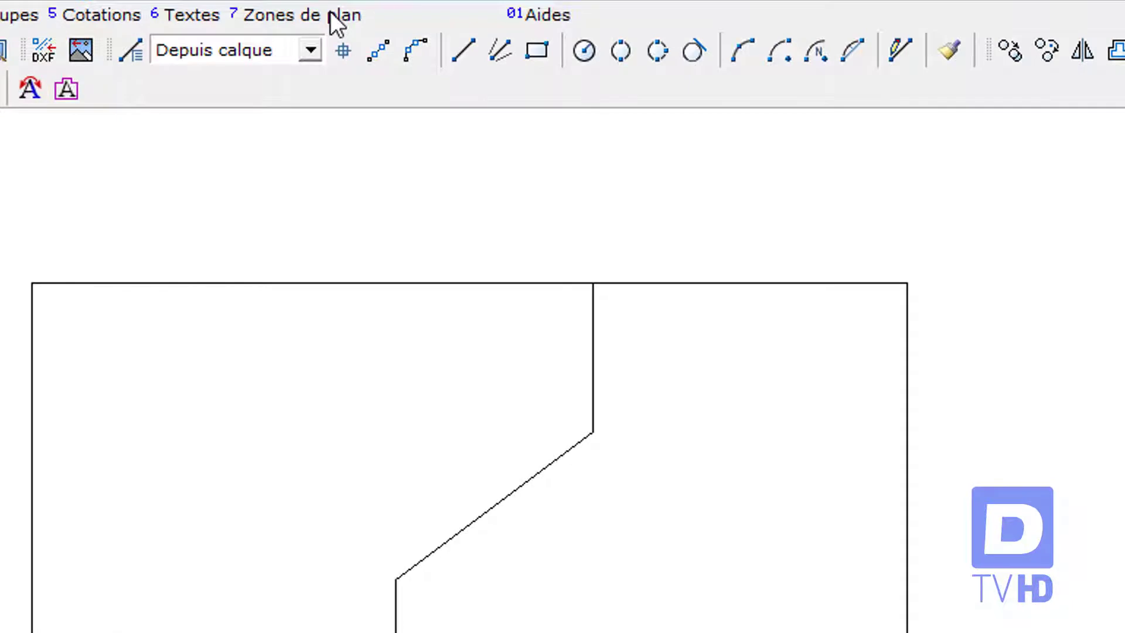
Step: Check the dimension line grid spacing (Trame lignes de cotation) in the plan zone parameters
left_click(329, 14)
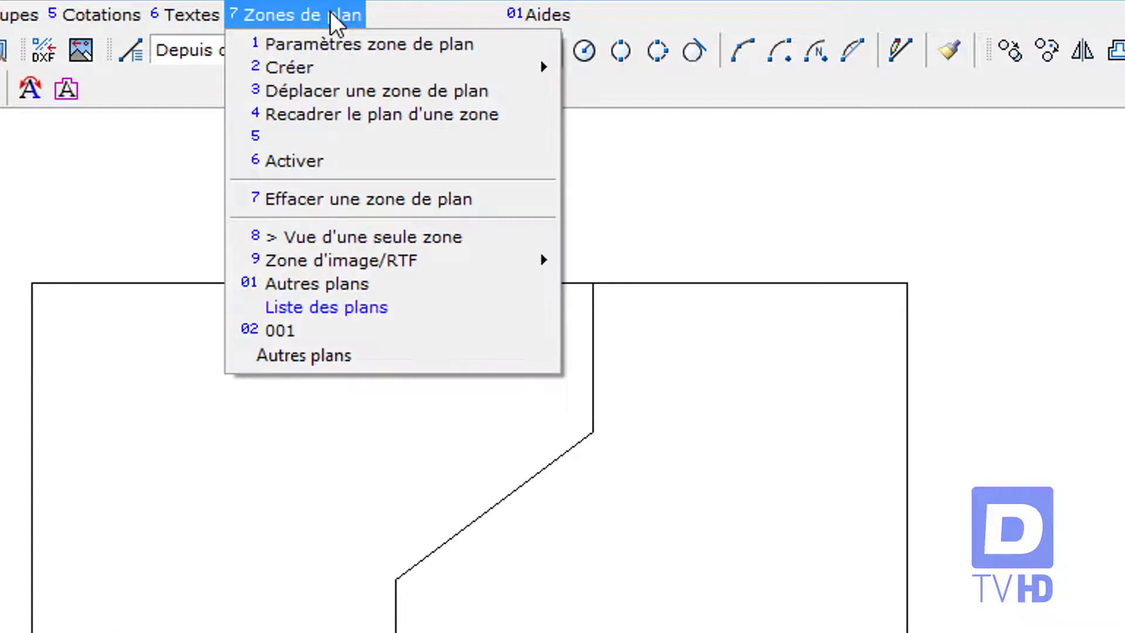
left_click(362, 44)
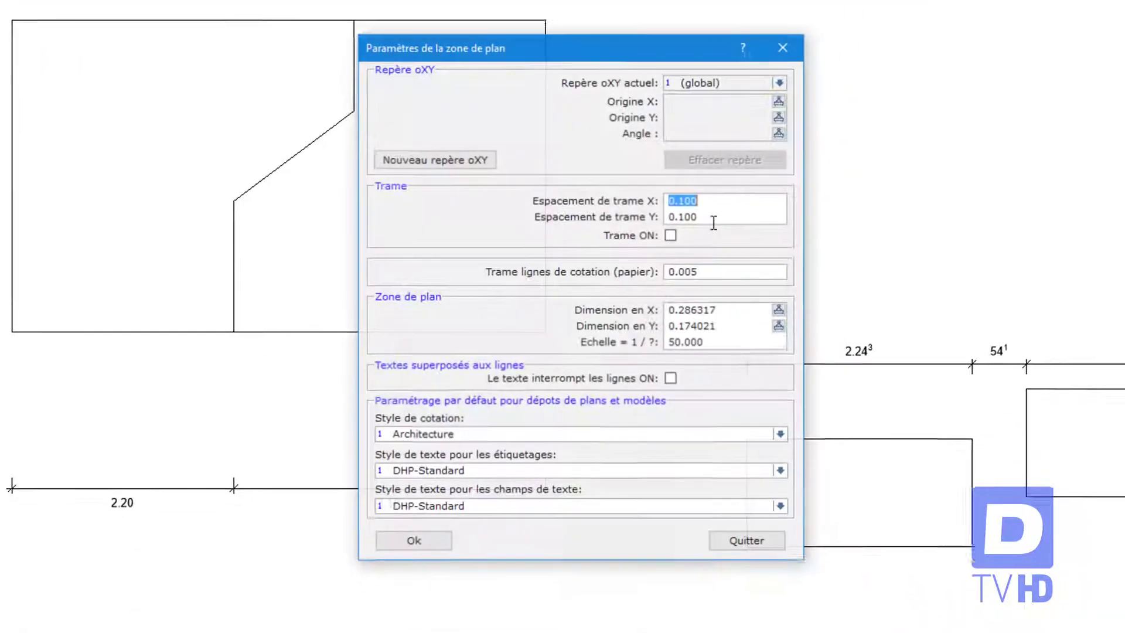
double_click(728, 269)
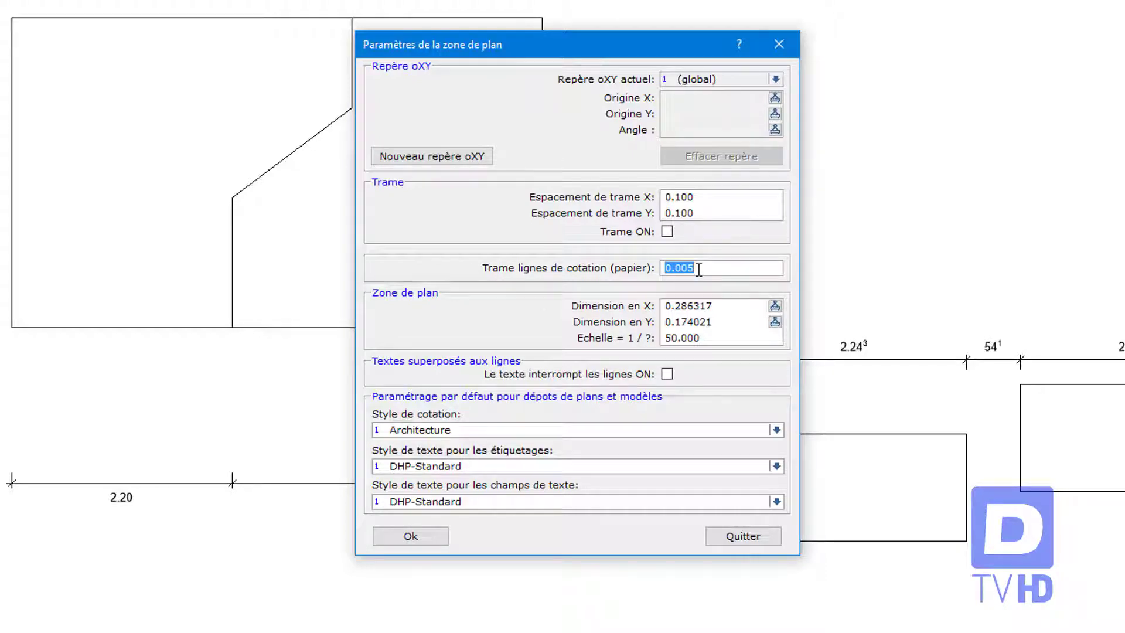
left_click(411, 536)
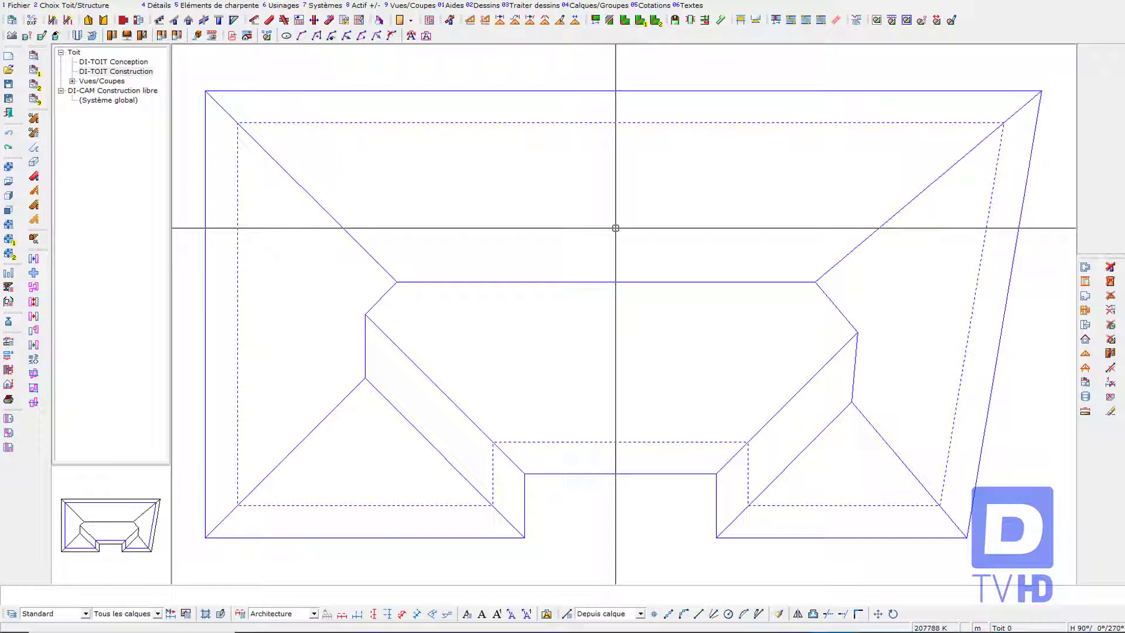
Step: In the DI-TOIT roof module, check the dimension line grid spacing in the Repère et Trame configuration
left_click(18, 5)
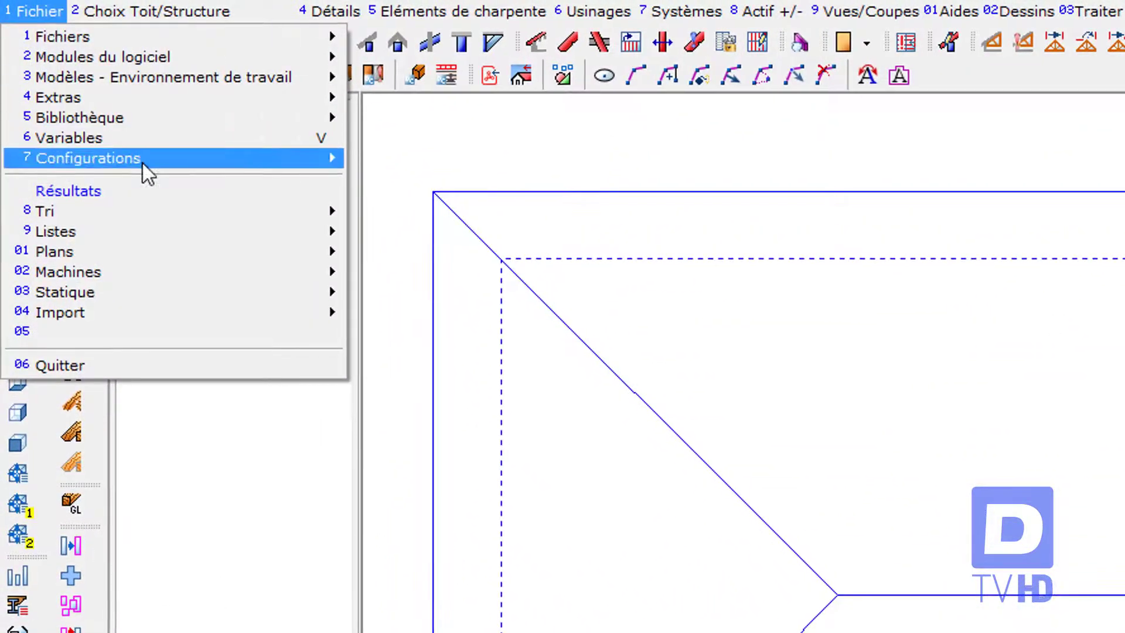
mouse_move(143, 163)
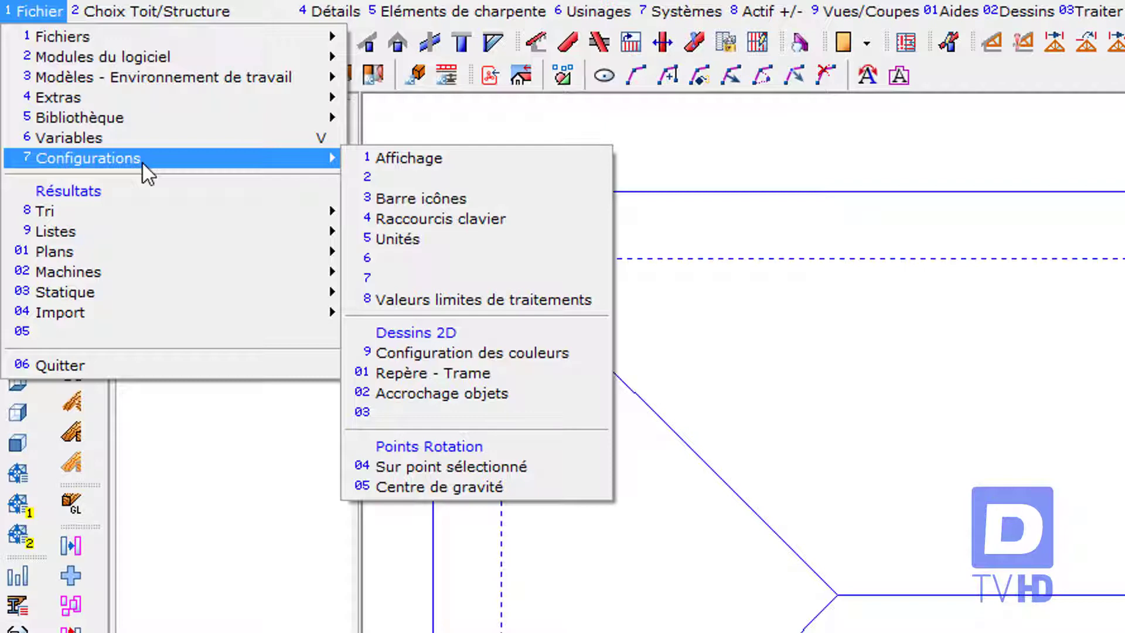
left_click(501, 372)
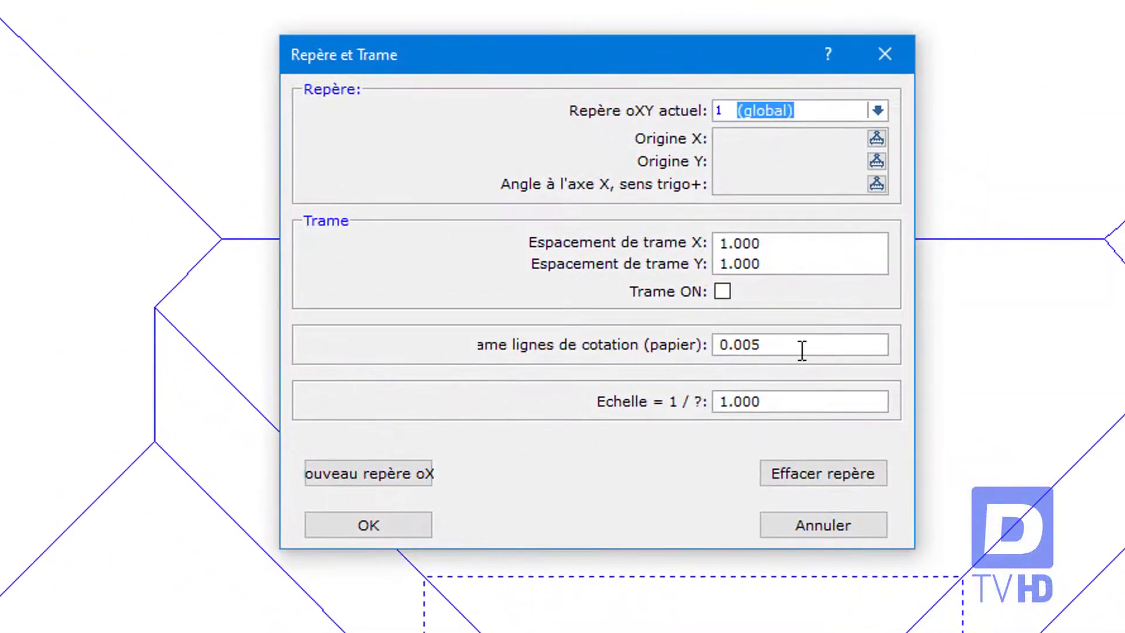
double_click(967, 444)
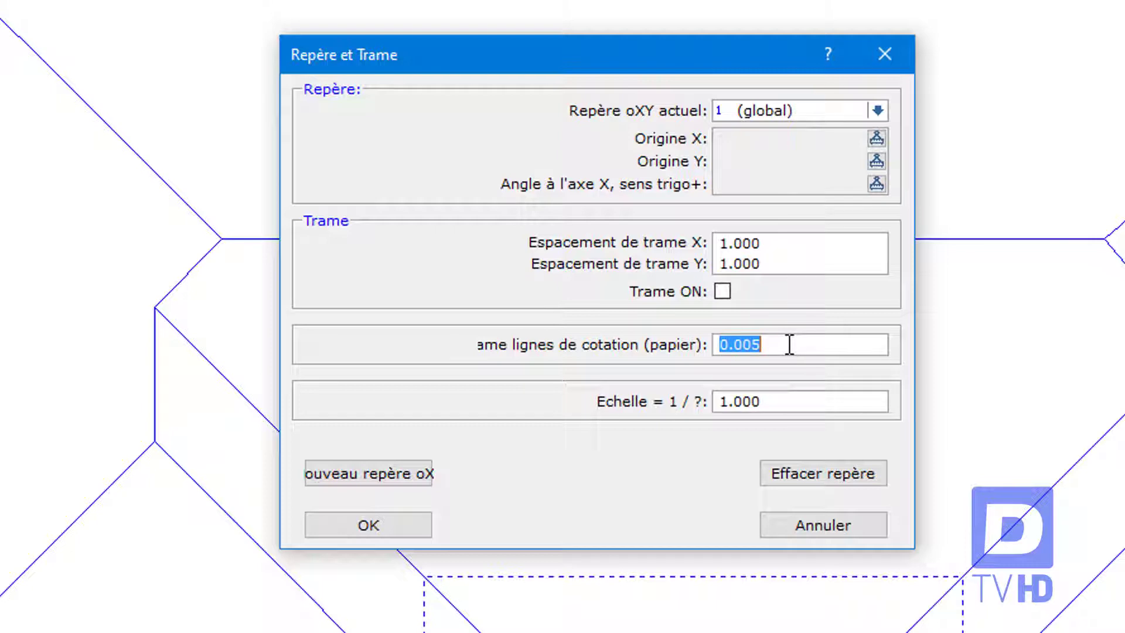
left_click(893, 53)
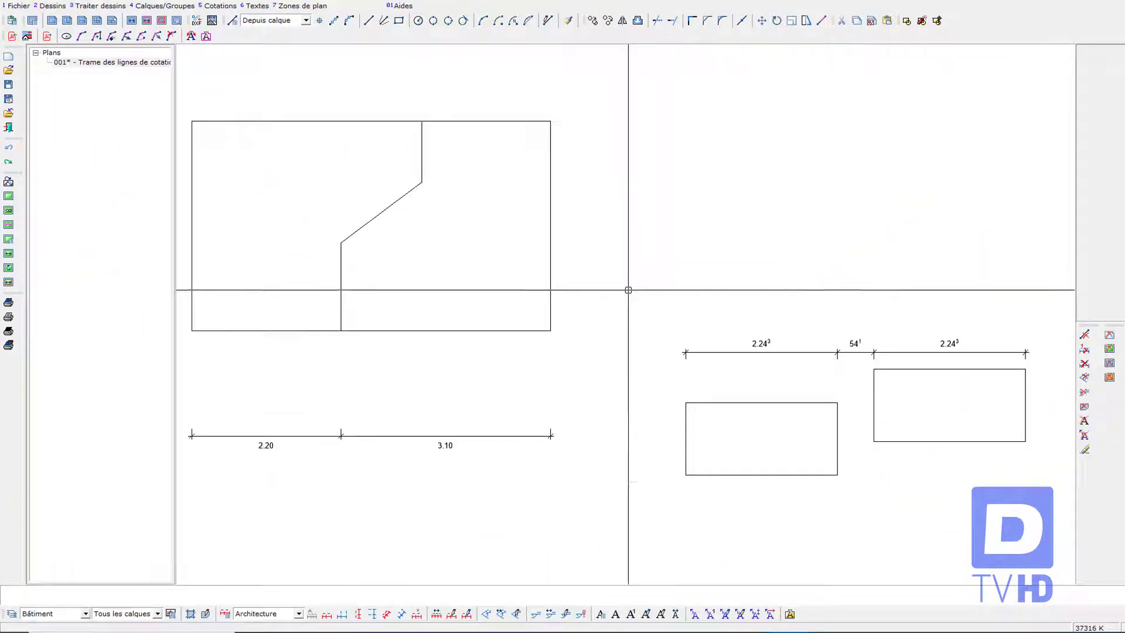
Step: Create a classic horizontal dimension chain through the three lower-edge points and place it one grid step above the outline, using the upper edge as reference
left_click(220, 6)
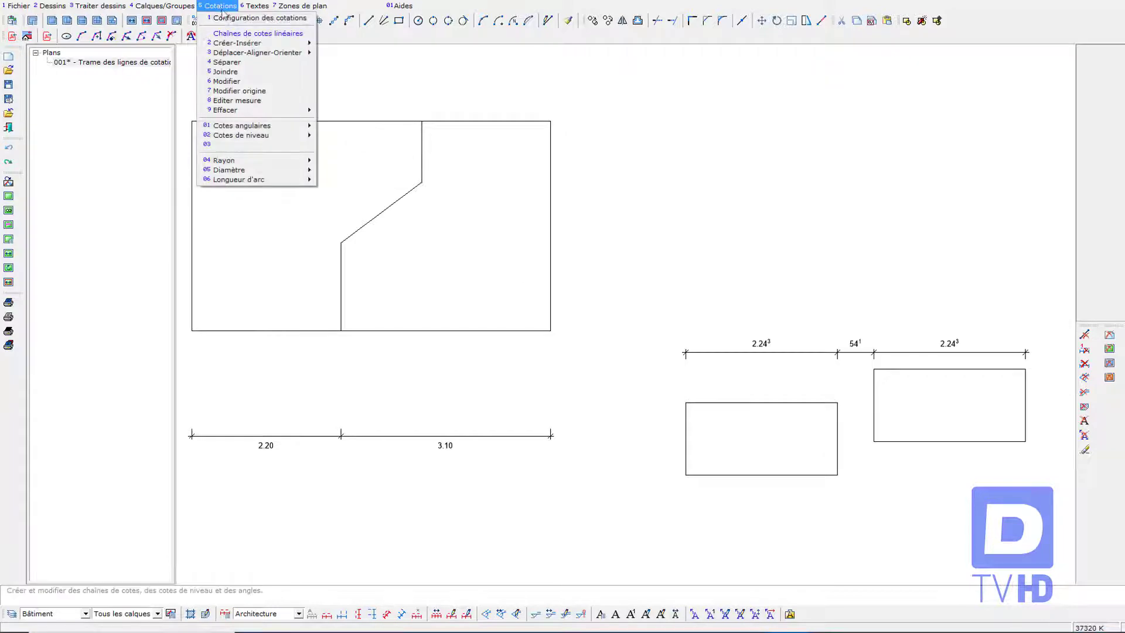
mouse_move(271, 45)
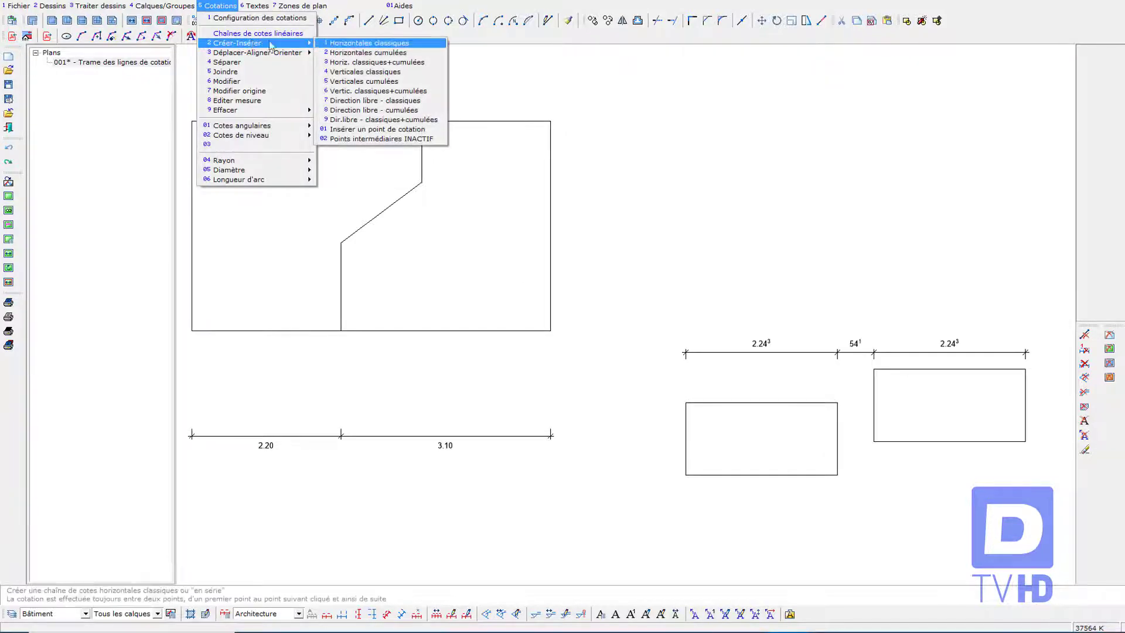
left_click(373, 44)
left_click(216, 333)
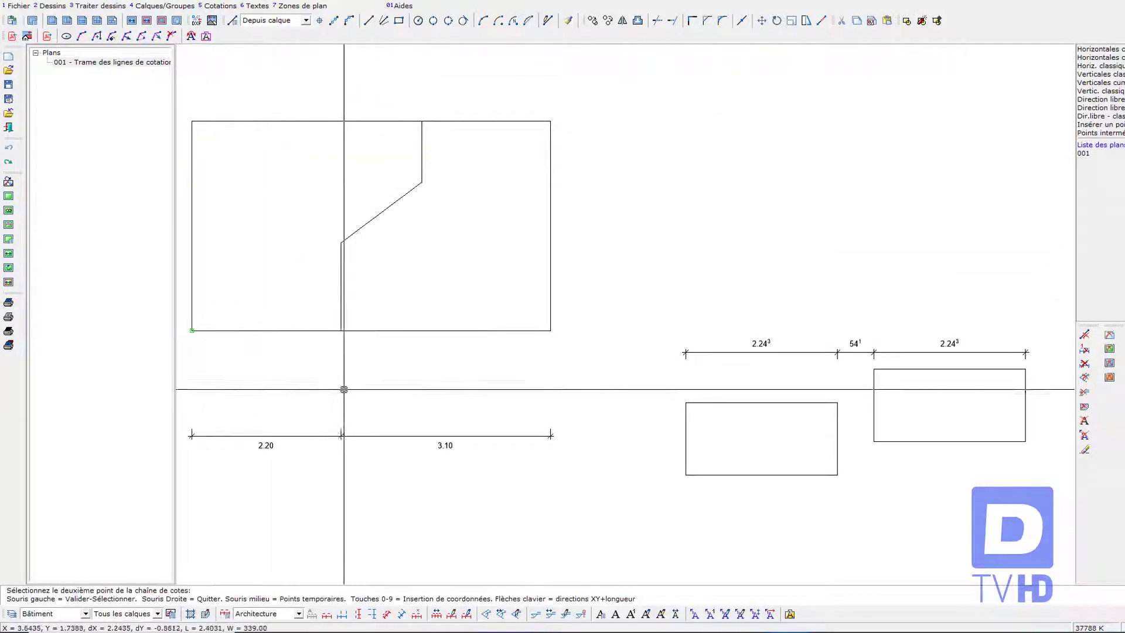
left_click(341, 331)
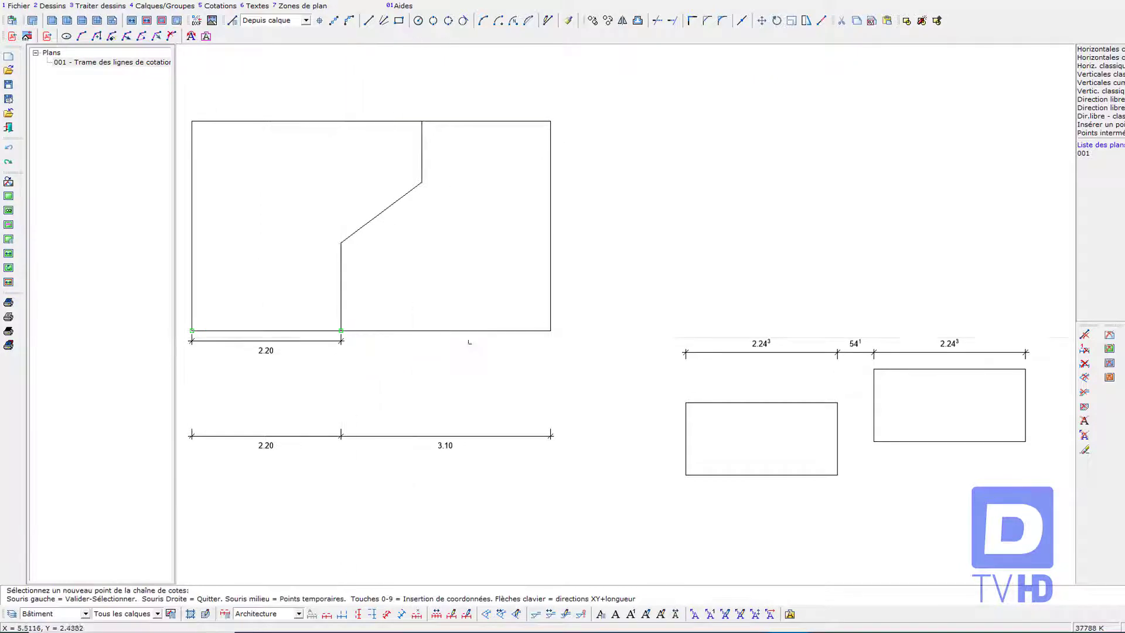
left_click(551, 331)
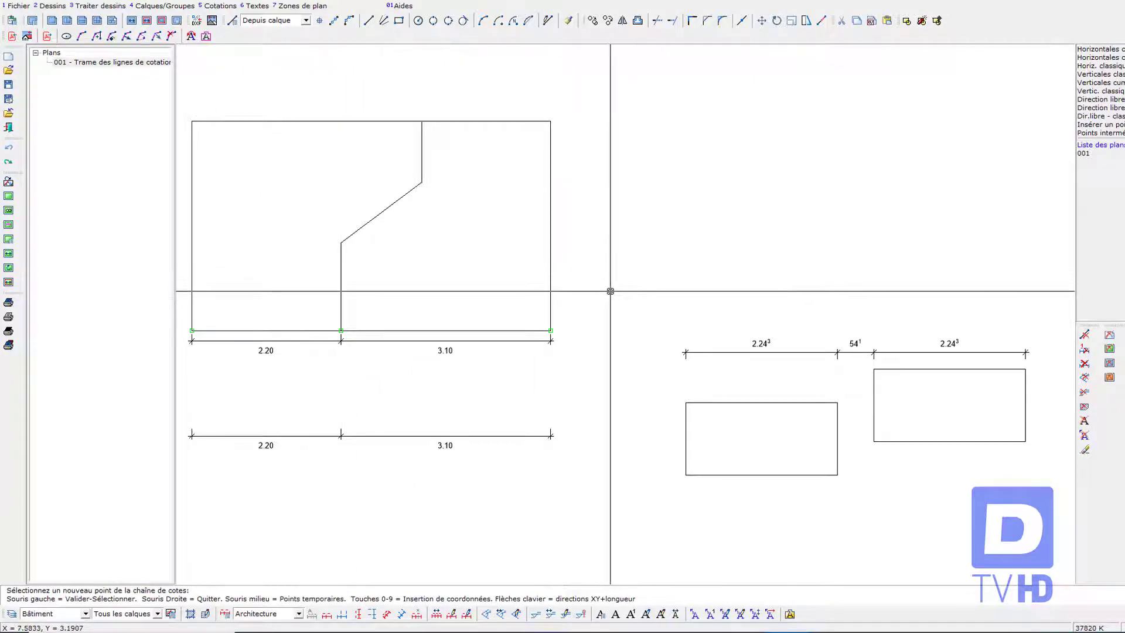
right_click(602, 317)
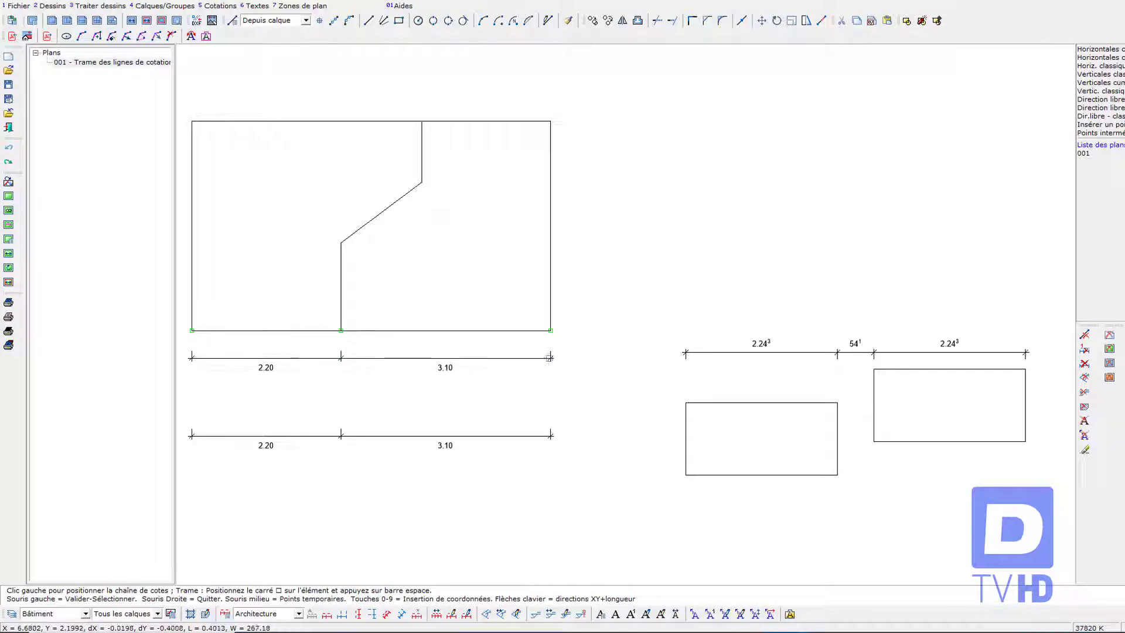
left_click(527, 353)
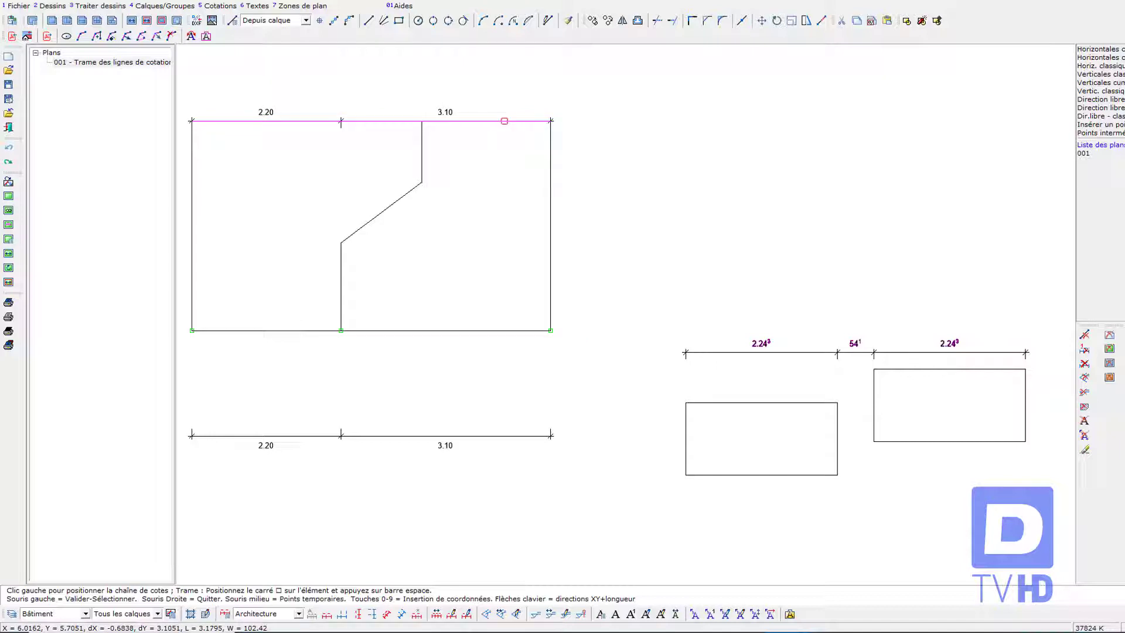
left_click(505, 121)
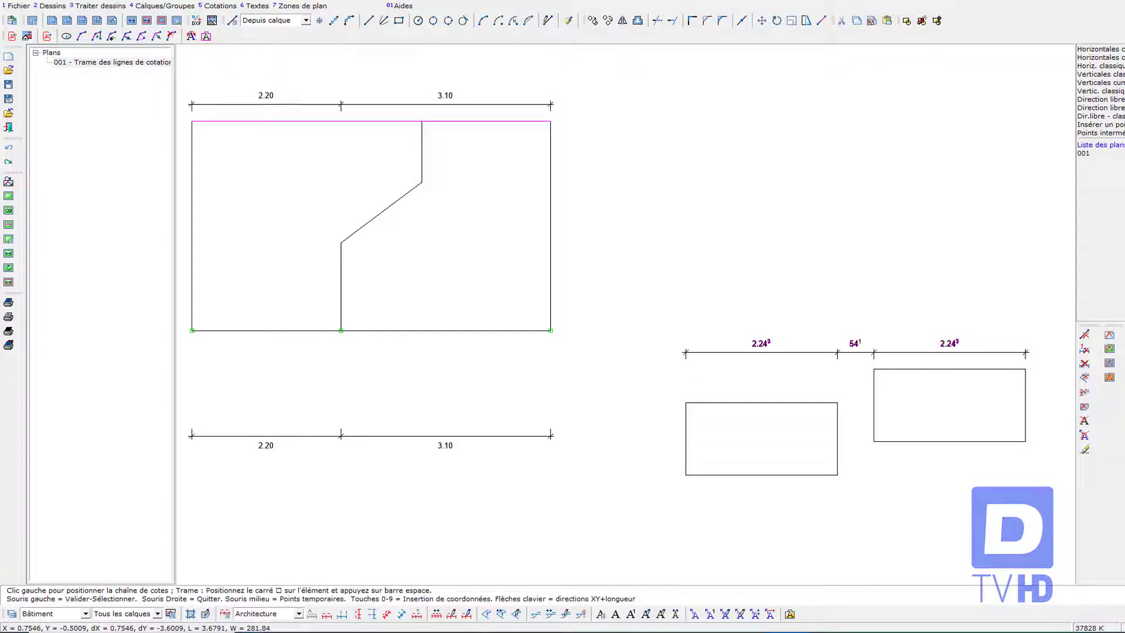
key("space")
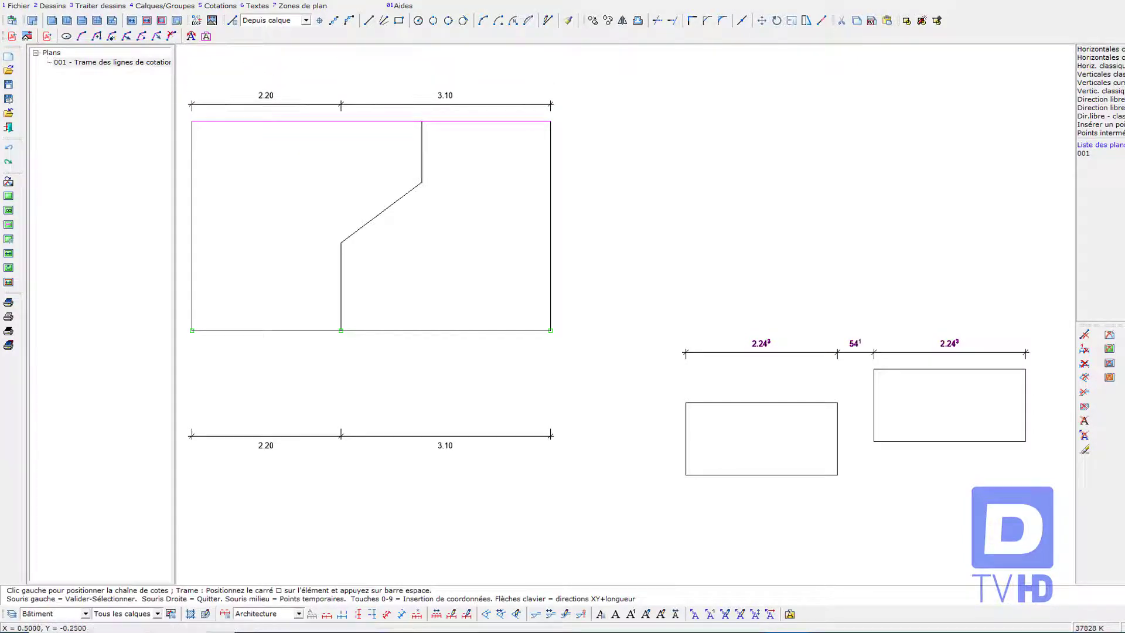
left_click(545, 105)
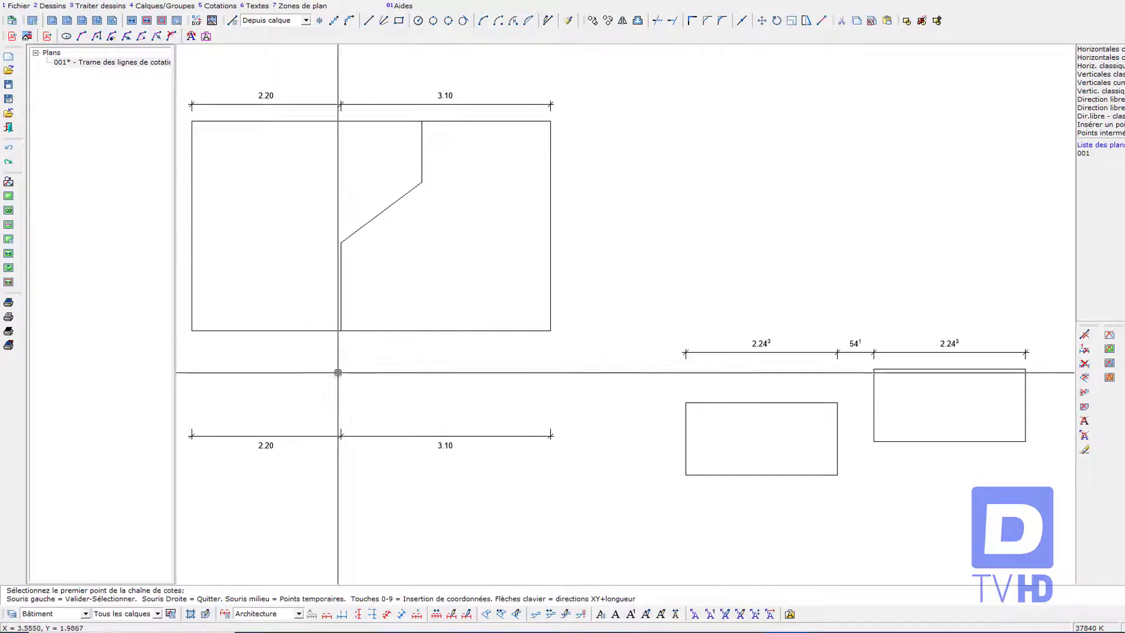
Step: Dimension the same three lower-edge points with a horizontal chain just below the outline, aligned with the existing chain over the two small rectangles
left_click(192, 330)
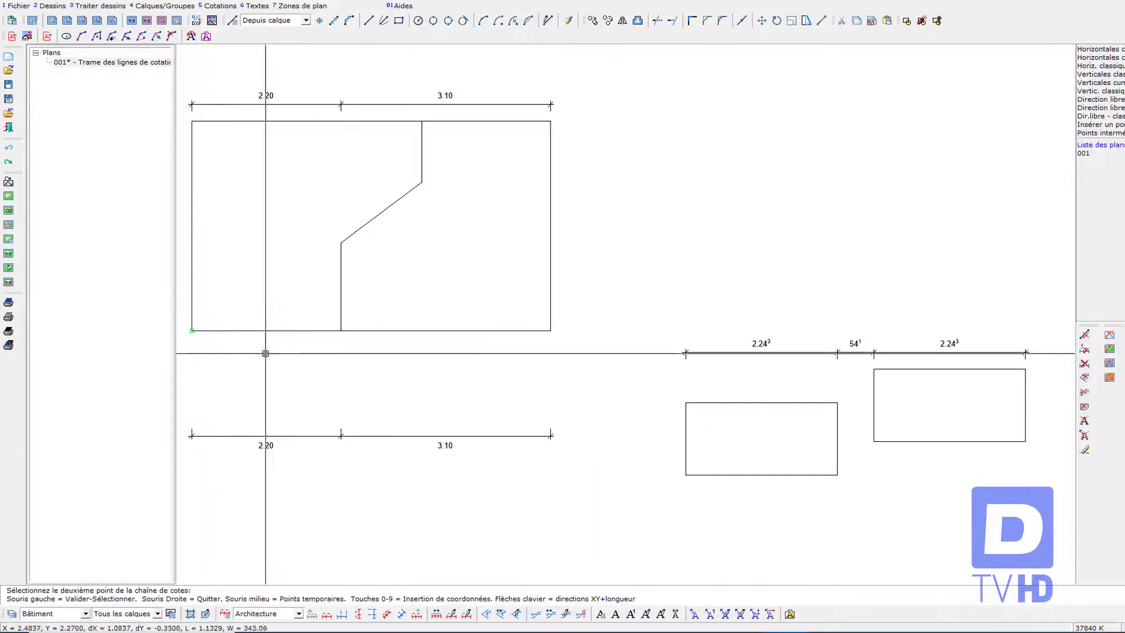
left_click(341, 330)
left_click(550, 330)
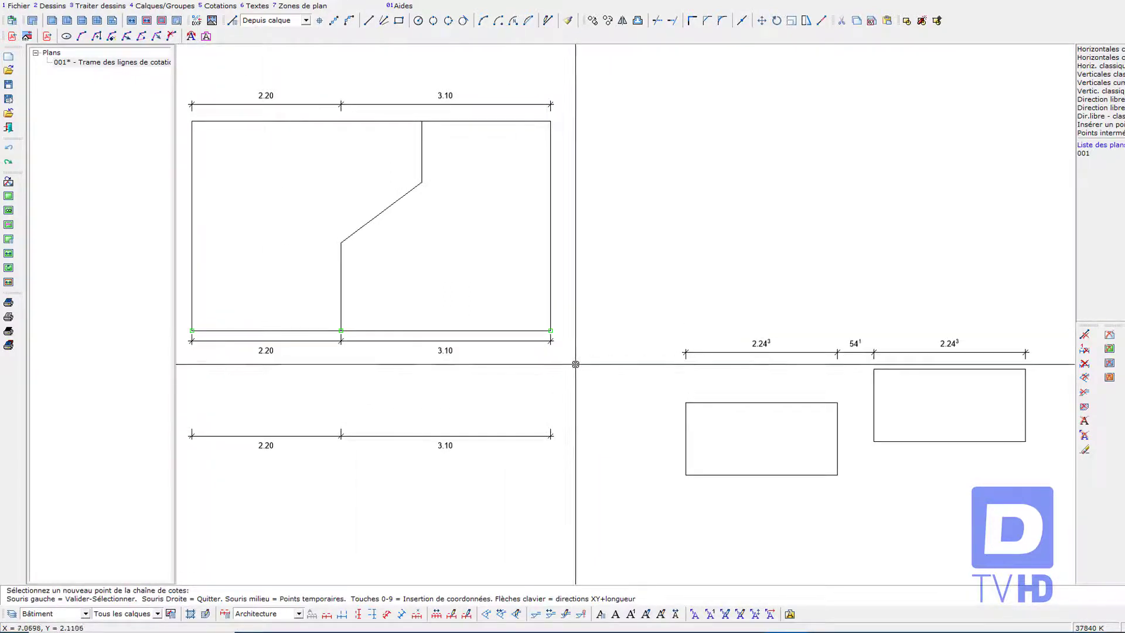
right_click(568, 352)
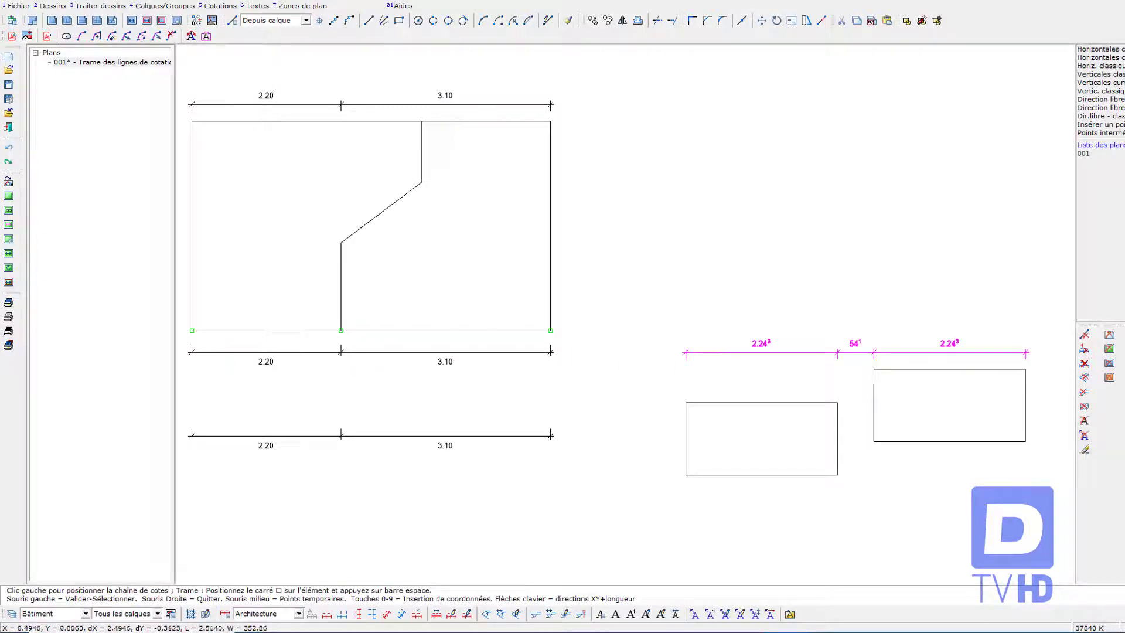
left_click(720, 351)
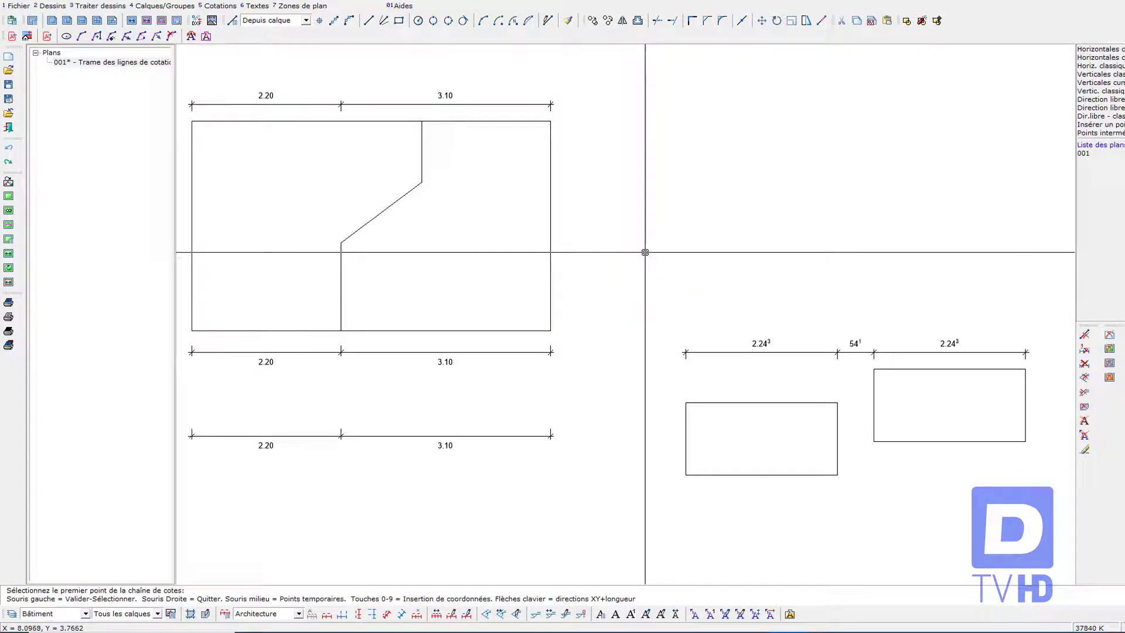
right_click(535, 101)
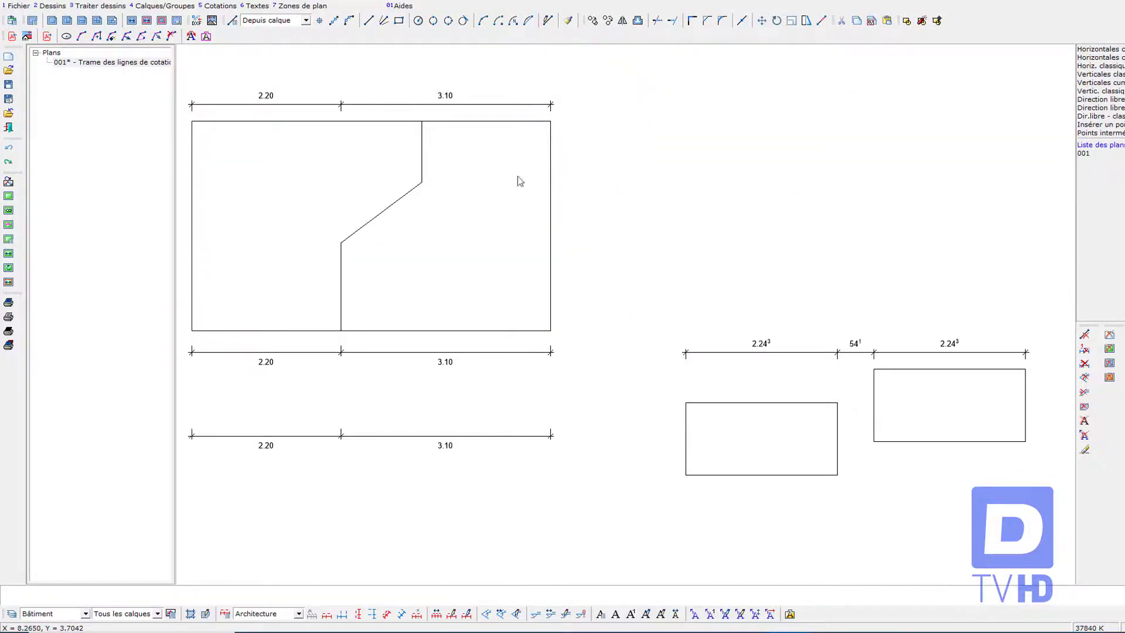
Step: Dimension the oblique inner segment with a classic free-direction chain, placed parallel on its lower side one grid step from the segment
left_click(222, 6)
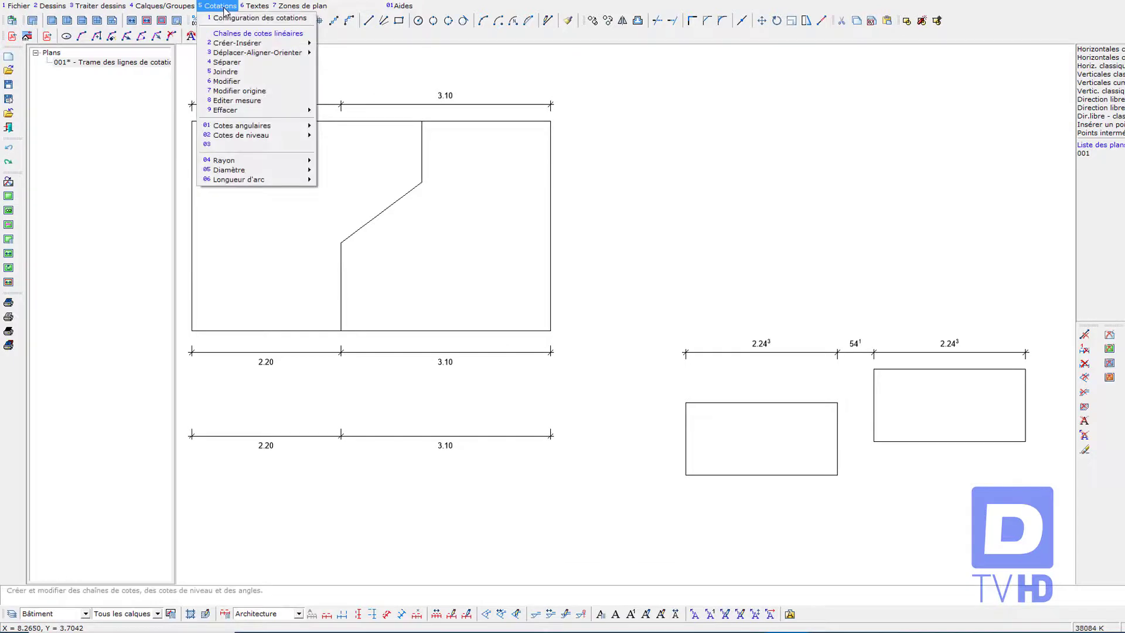
key("Down")
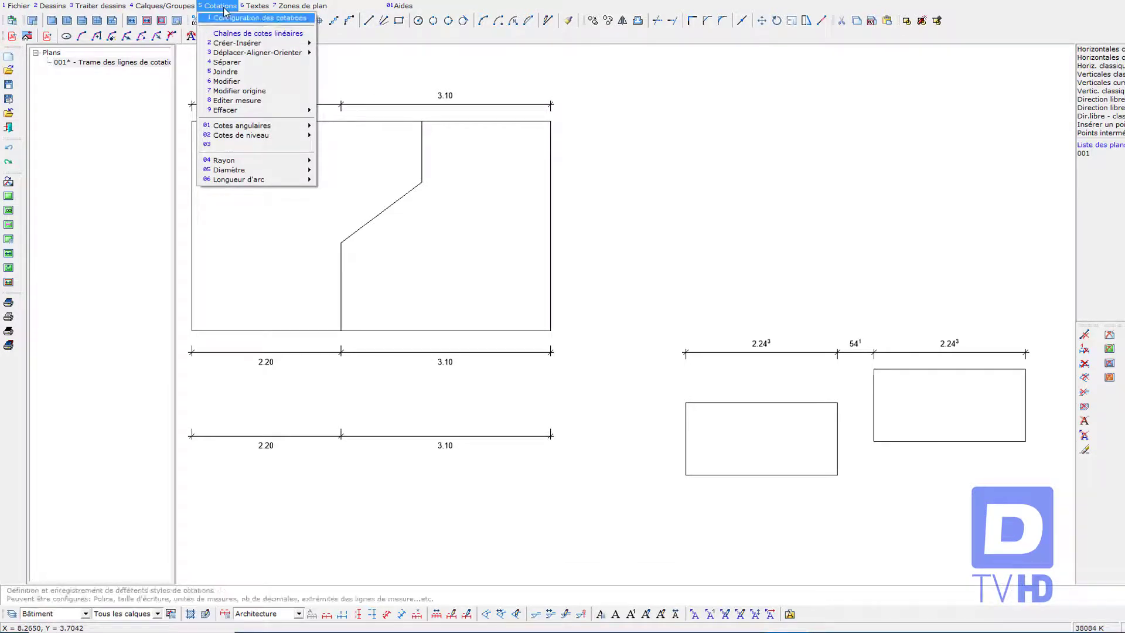
key("Down")
key("Right")
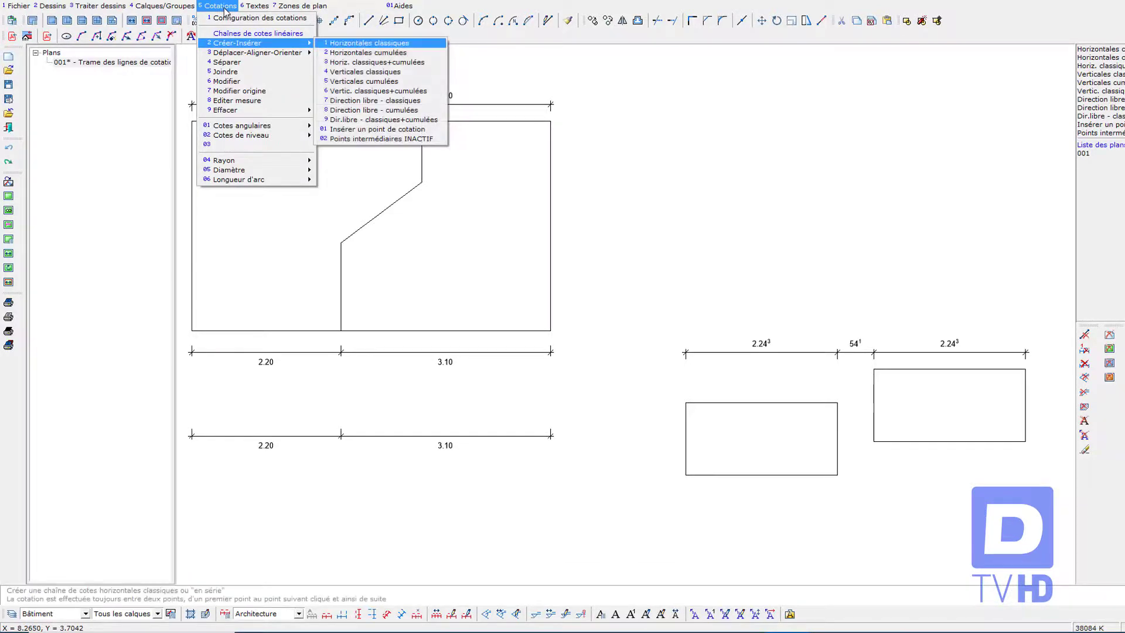
left_click(376, 102)
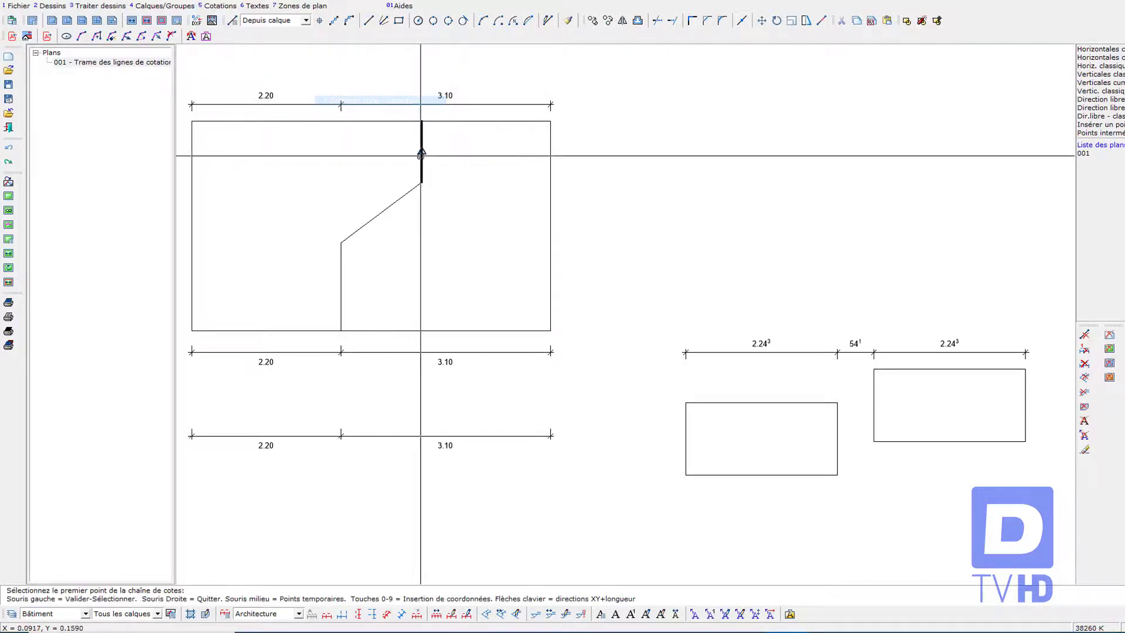
left_click(350, 240)
left_click(422, 182)
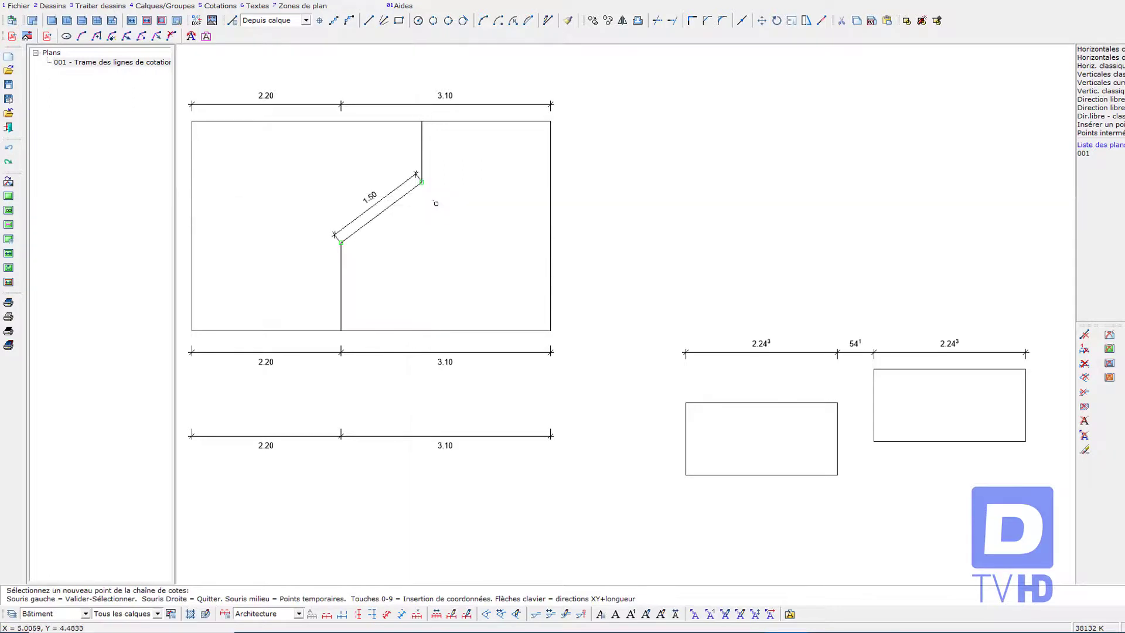
right_click(443, 169)
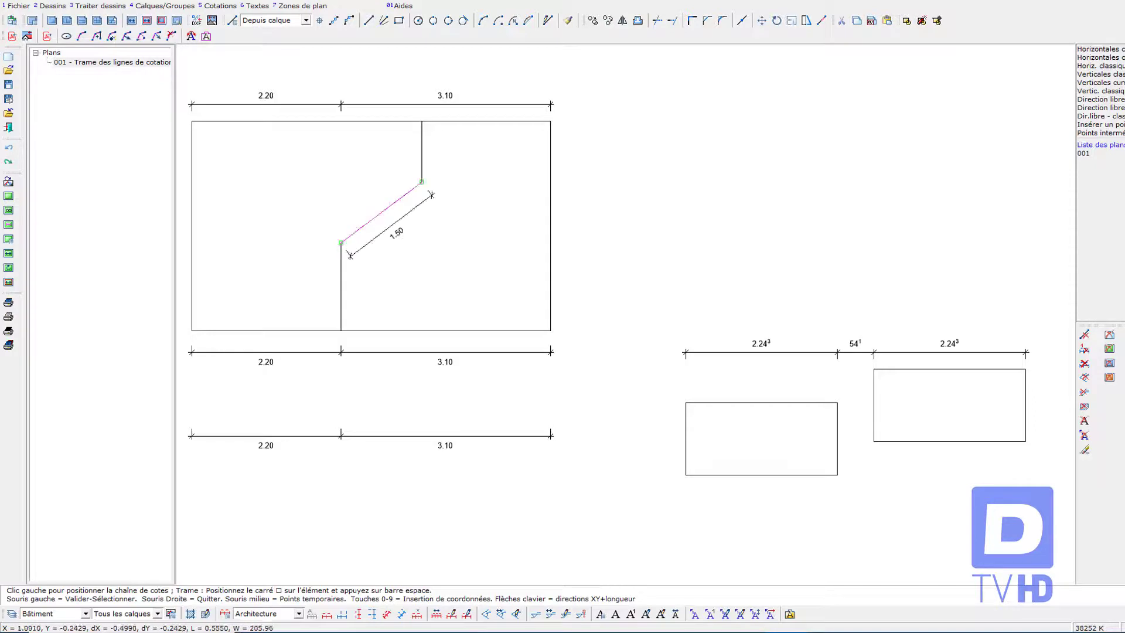
left_click(392, 225)
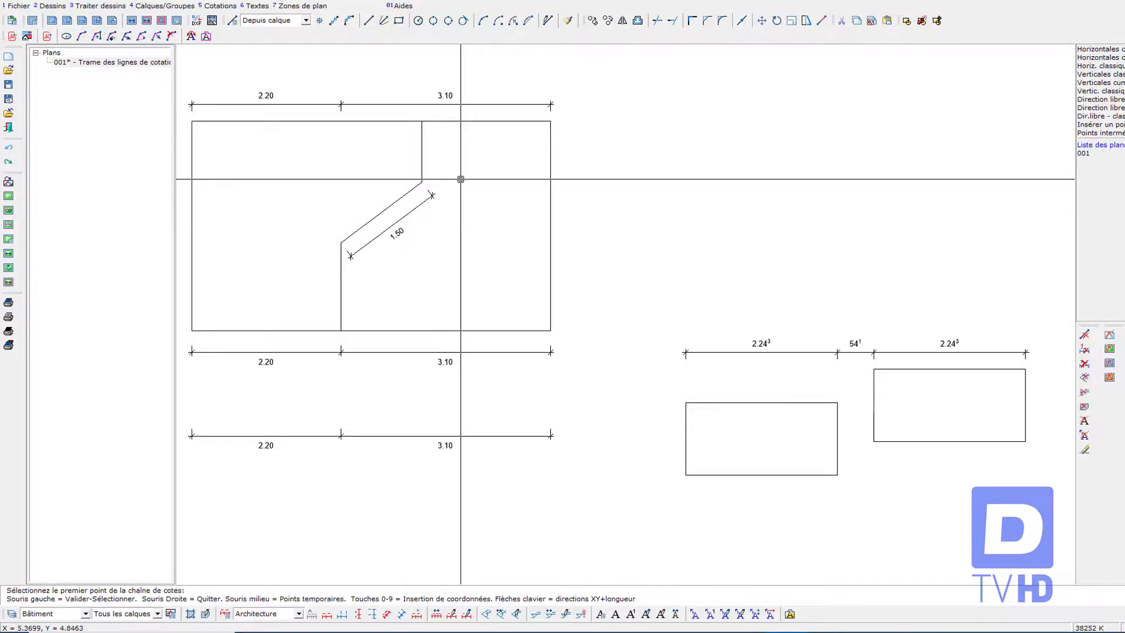
right_click(461, 178)
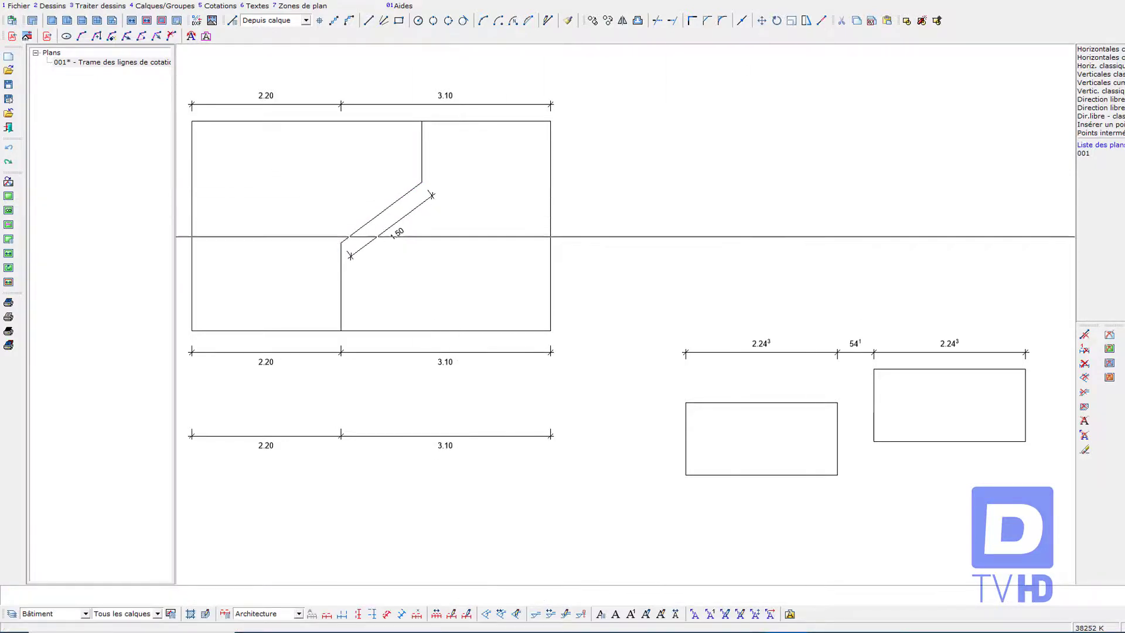